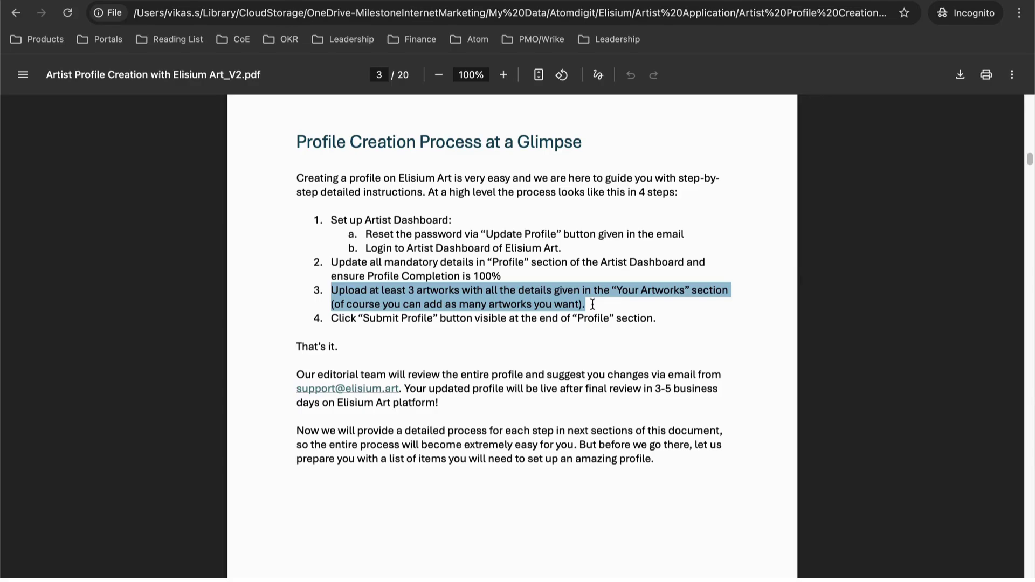
Switch to the Elisium Art website and open the Your Artworks section of the artist dashboard.
{"action": "left_click", "coordinate": [100, 1]}
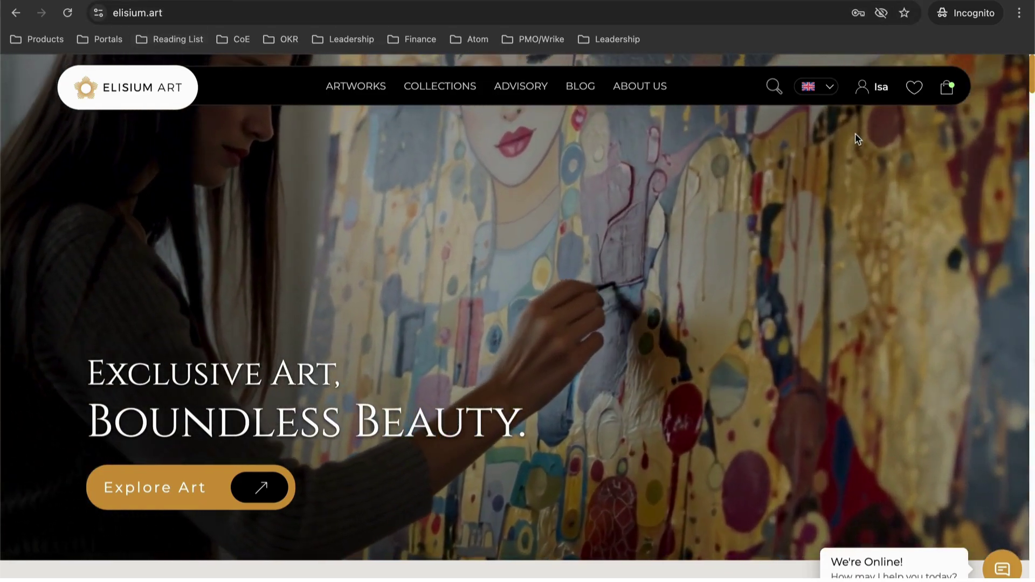
{"action": "mouse_move", "coordinate": [863, 89]}
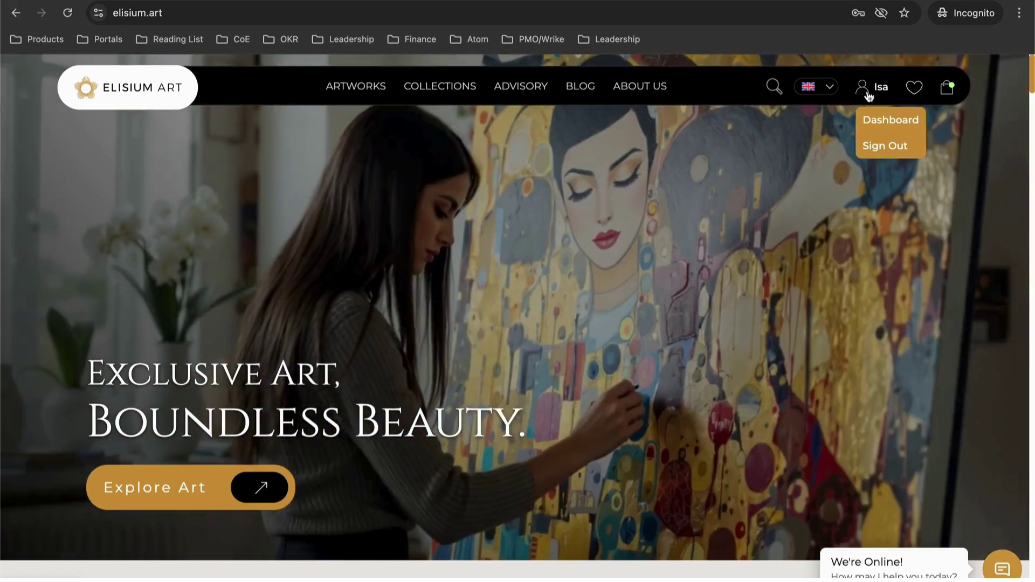
{"action": "left_click", "coordinate": [880, 124]}
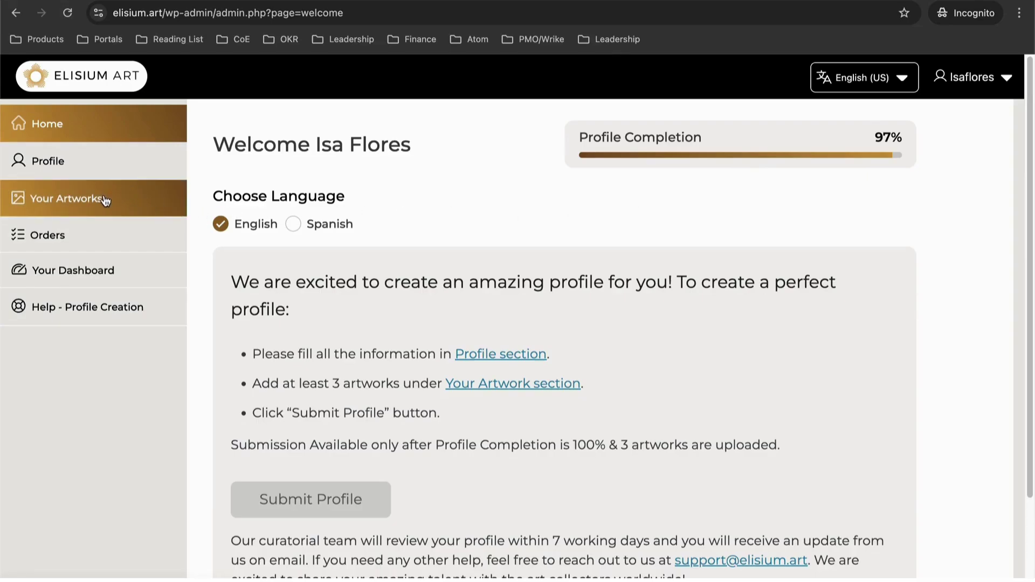
{"action": "left_click", "coordinate": [59, 196]}
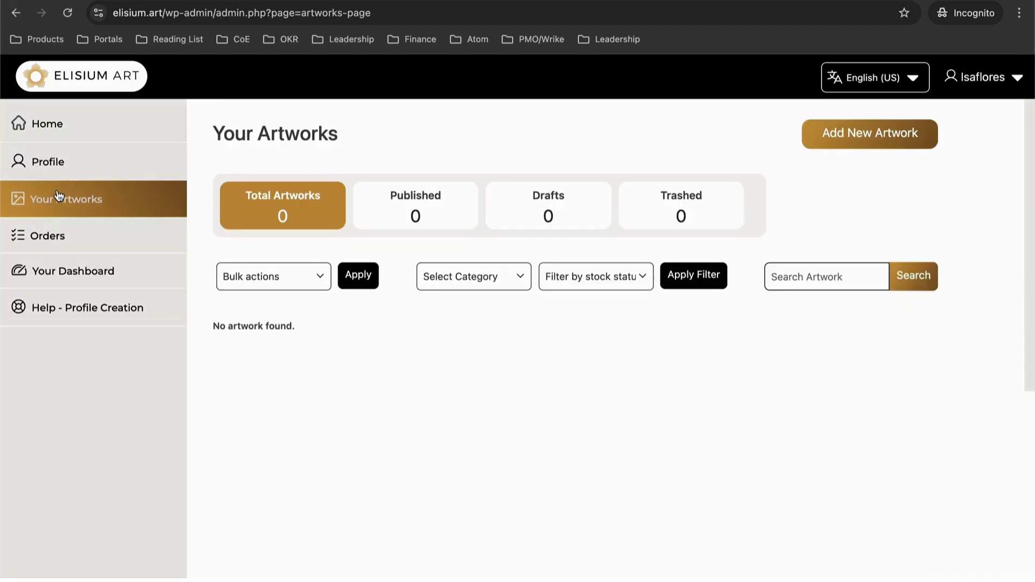
Start a new artwork entry and title it "Crimson Tide".
{"action": "left_click", "coordinate": [857, 138]}
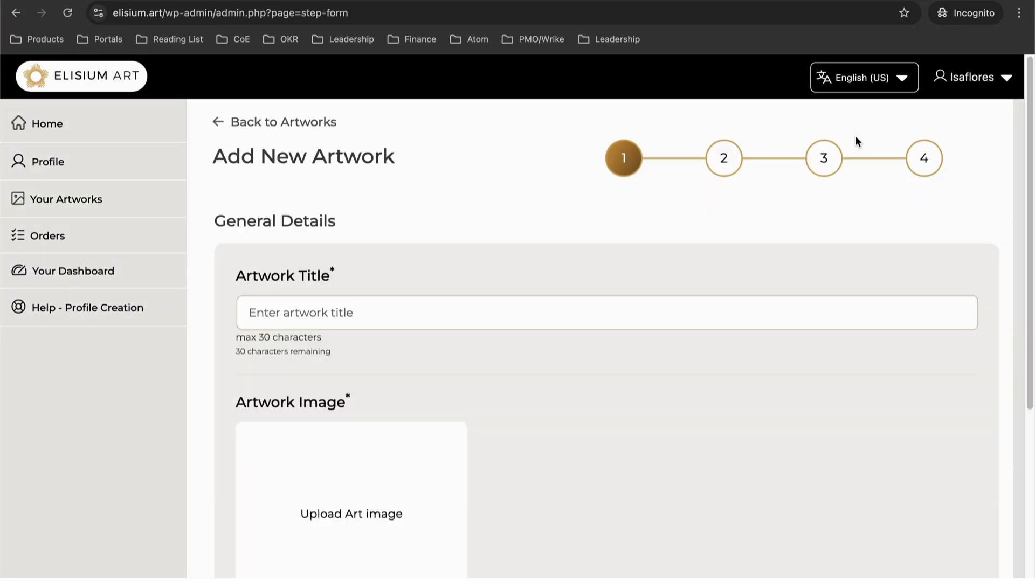
{"action": "left_click", "coordinate": [331, 316]}
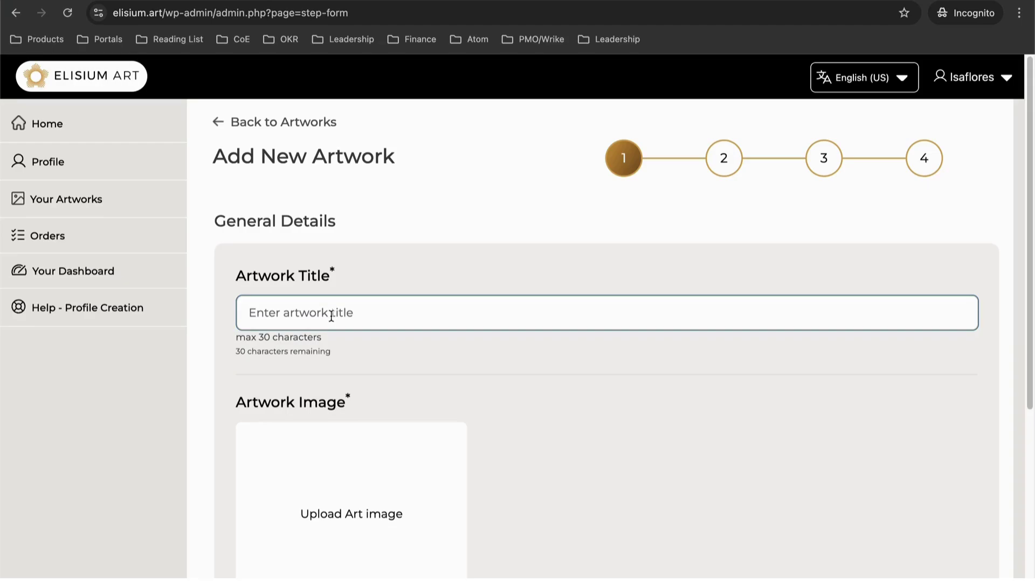
{"action": "type", "text": "Crimson Tide"}
Choose Crimson Tide.jpg from the artist's Artworks folder as the artwork image.
{"action": "scroll", "coordinate": [548, 338], "scroll_direction": "down", "scroll_amount": 5}
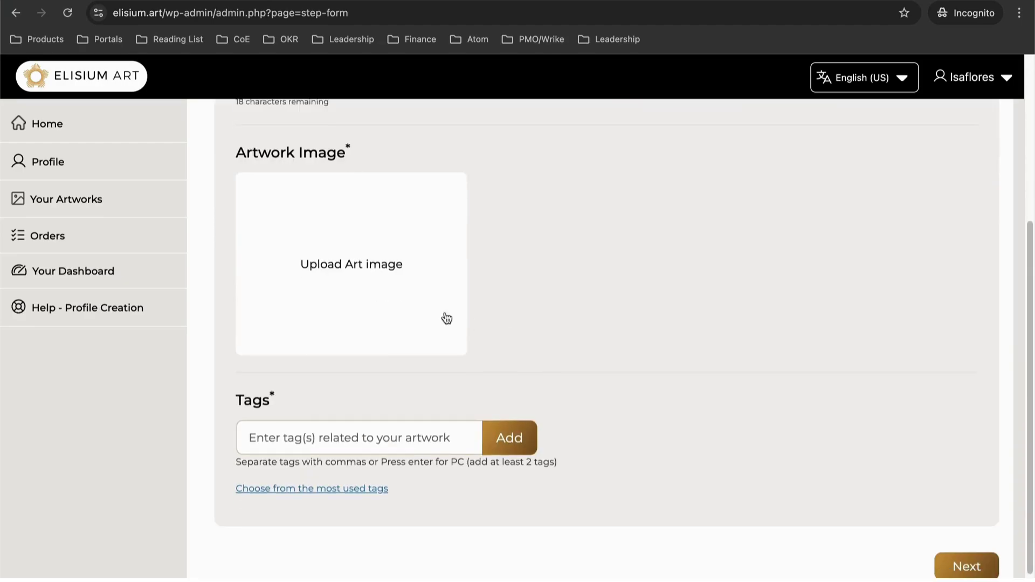
{"action": "left_click", "coordinate": [349, 272]}
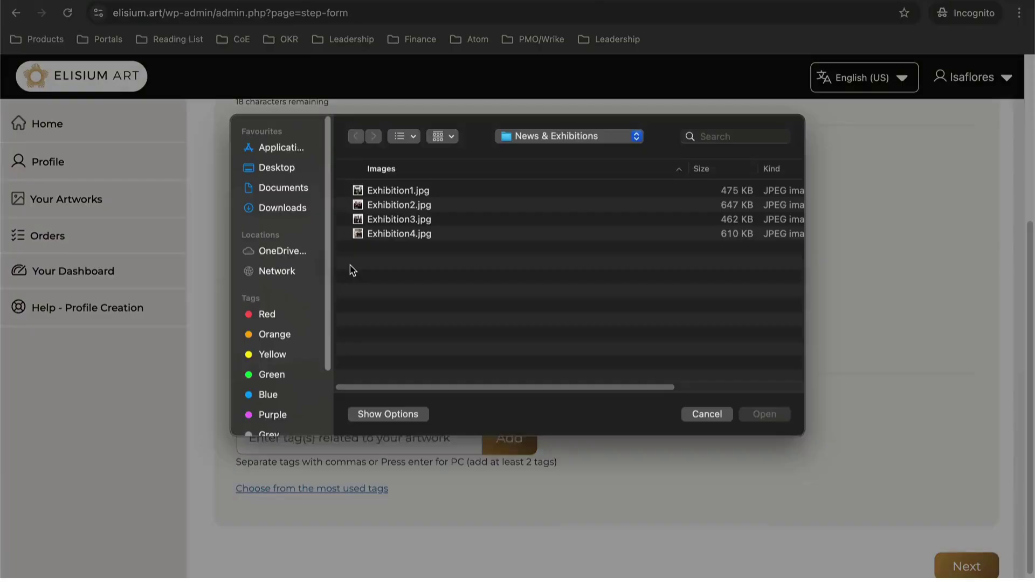
{"action": "left_click", "coordinate": [533, 142]}
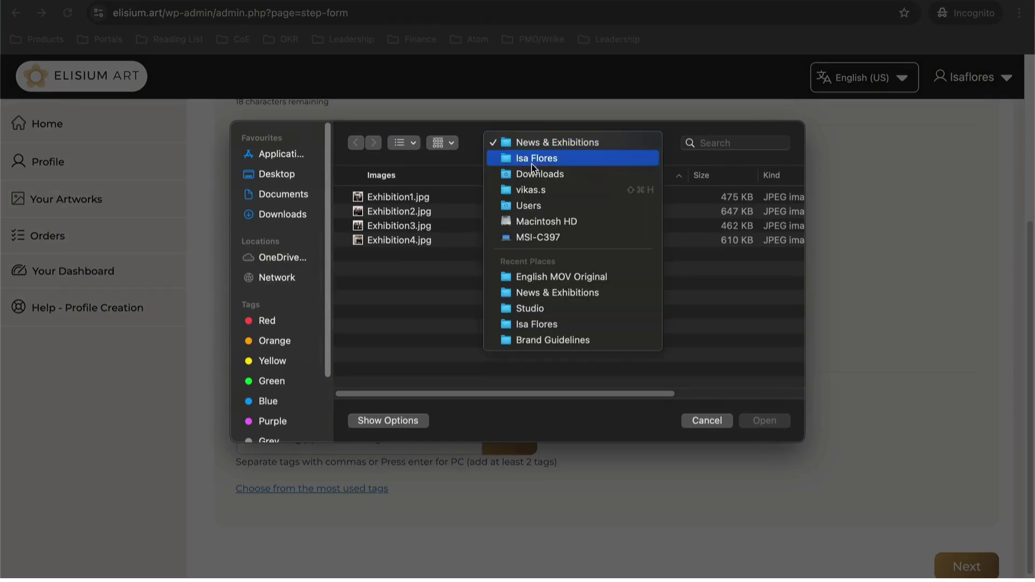
{"action": "left_click", "coordinate": [536, 158]}
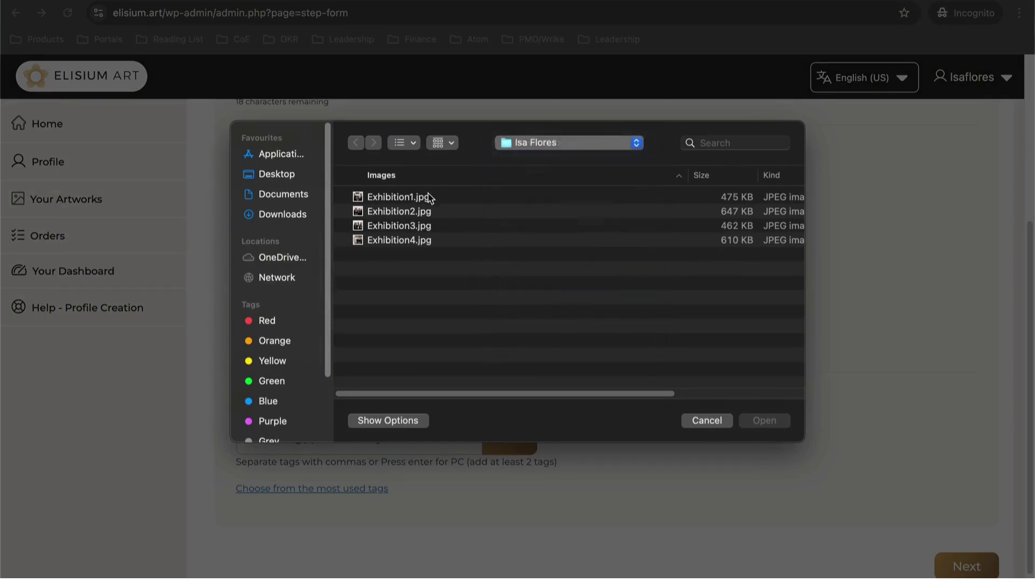
{"action": "double_click", "coordinate": [379, 199]}
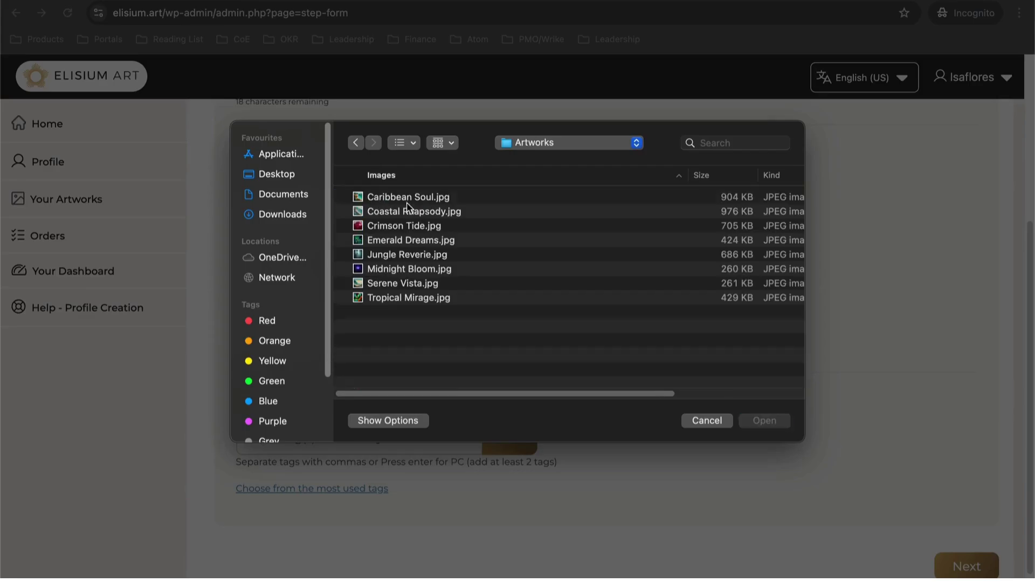
{"action": "left_click", "coordinate": [402, 225]}
{"action": "left_click", "coordinate": [760, 421]}
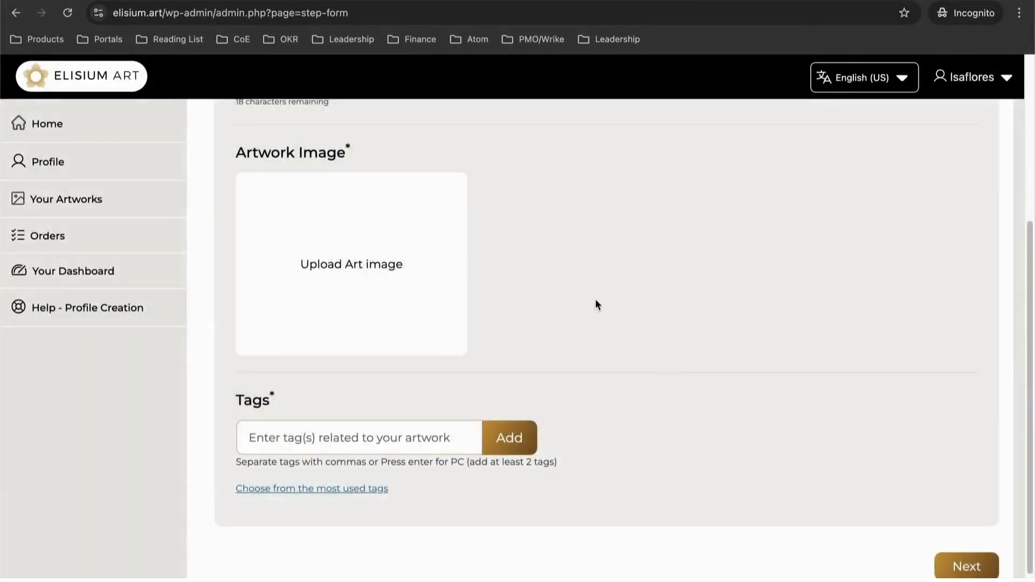
Review the crop area of the Crimson Tide image and save it with the full frame kept.
{"action": "scroll", "coordinate": [596, 295], "scroll_direction": "down", "scroll_amount": 3}
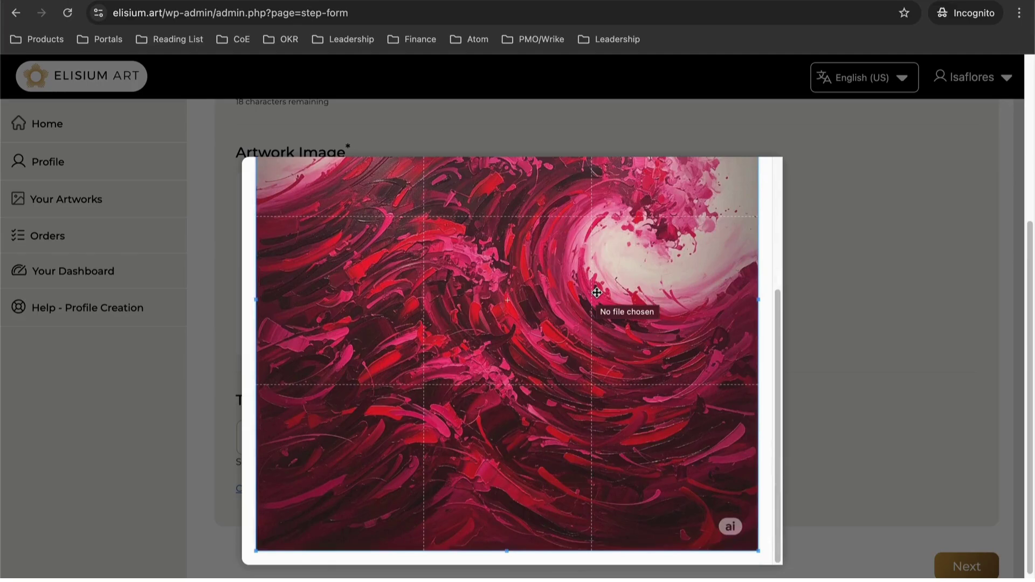
{"action": "scroll", "coordinate": [597, 293], "scroll_direction": "up", "scroll_amount": 3}
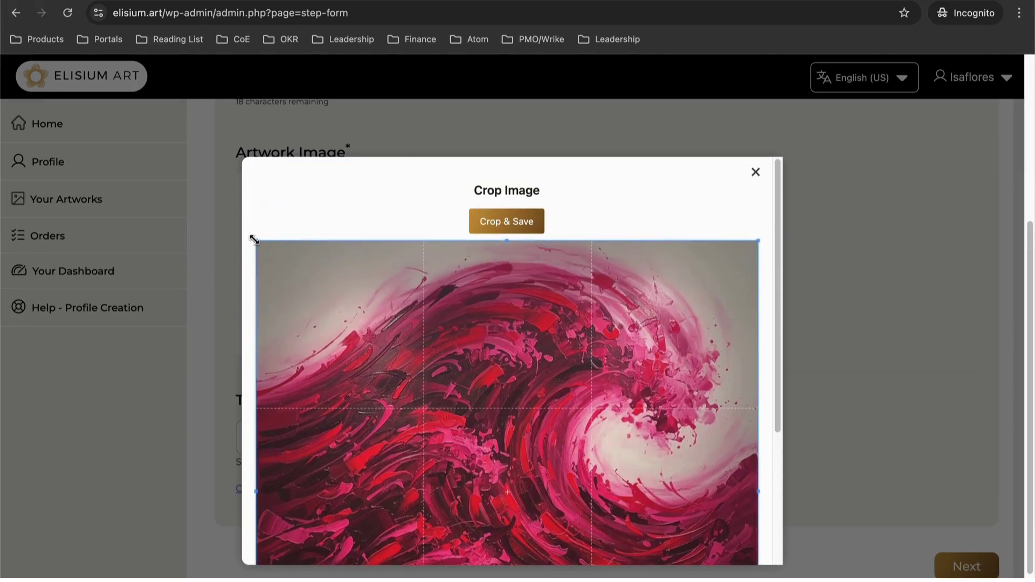
{"action": "left_click", "coordinate": [488, 223]}
{"action": "left_click", "coordinate": [512, 222]}
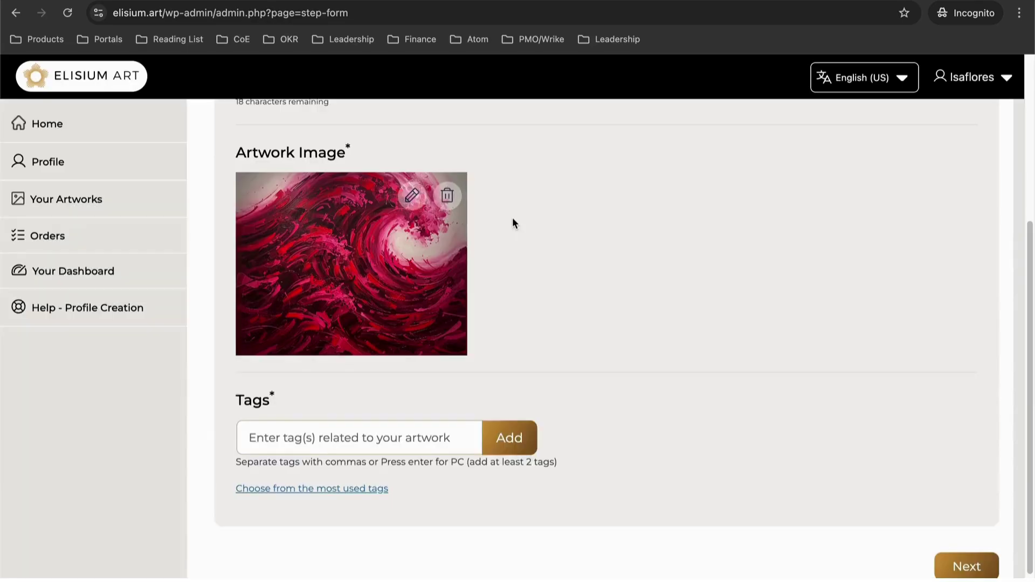
Add the tags "crimson", "The great wave" and "Abstract" to the artwork, and continue to the size details.
{"action": "scroll", "coordinate": [554, 259], "scroll_direction": "down", "scroll_amount": 1}
{"action": "left_click", "coordinate": [364, 406]}
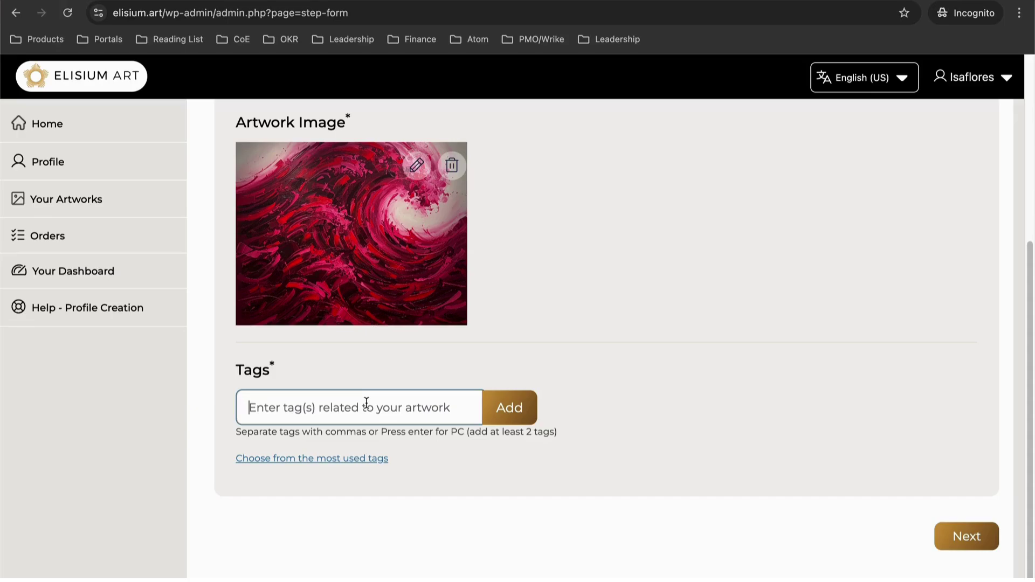
{"action": "type", "text": "crimson"}
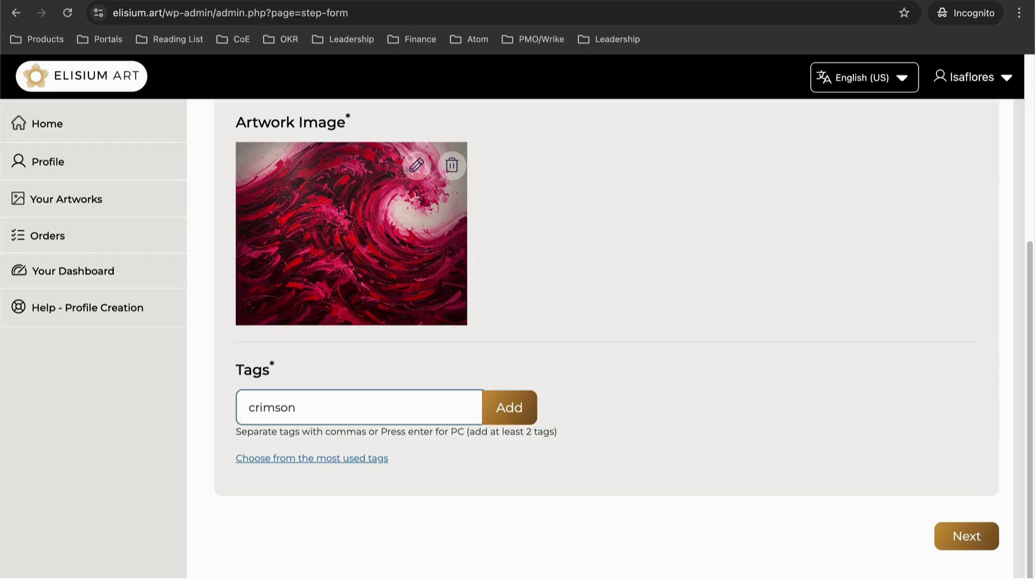
{"action": "key", "text": "Return"}
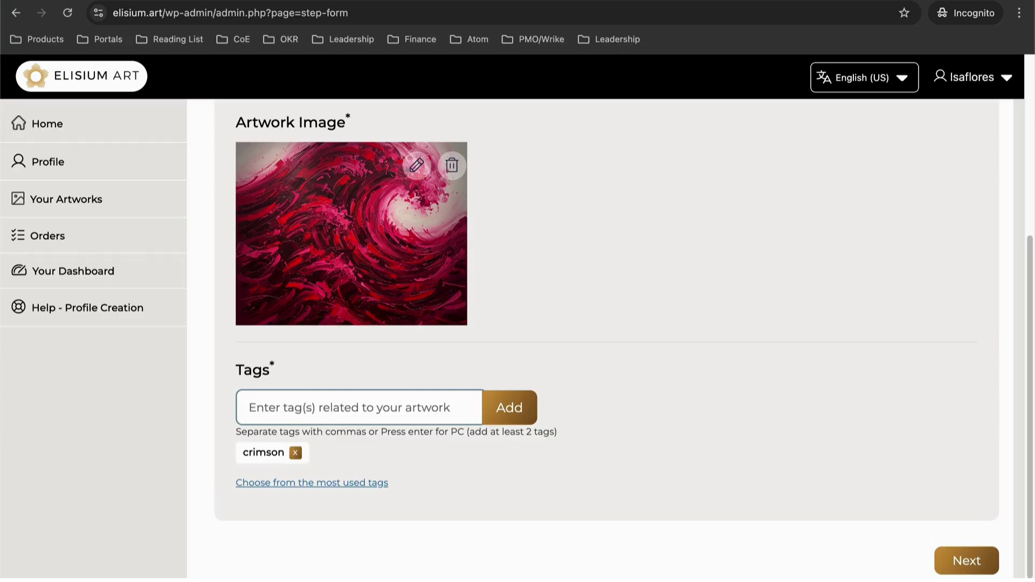
{"action": "type", "text": "T"}
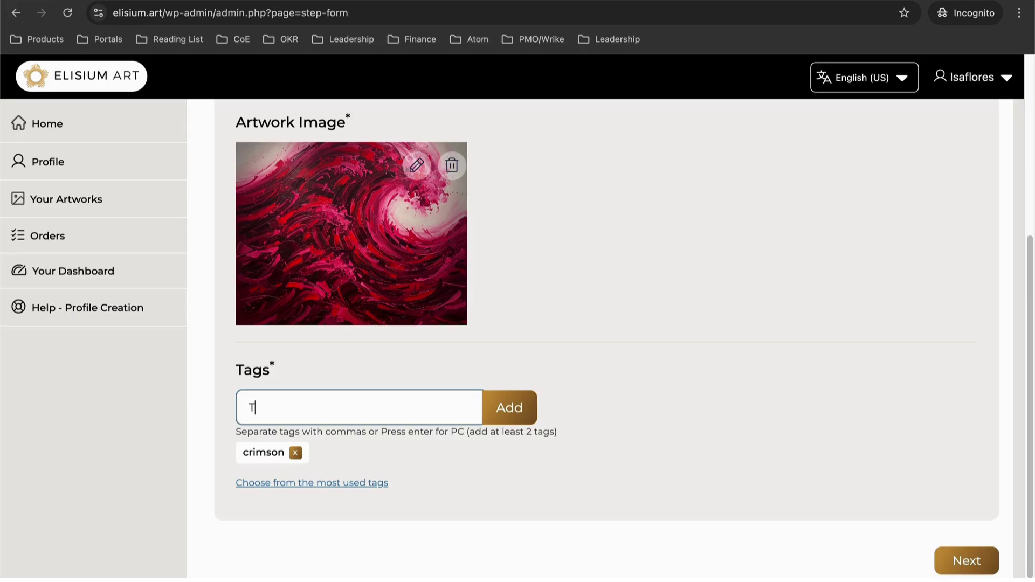
{"action": "type", "text": "he great wave"}
{"action": "key", "text": "Return"}
{"action": "type", "text": "Abstrat"}
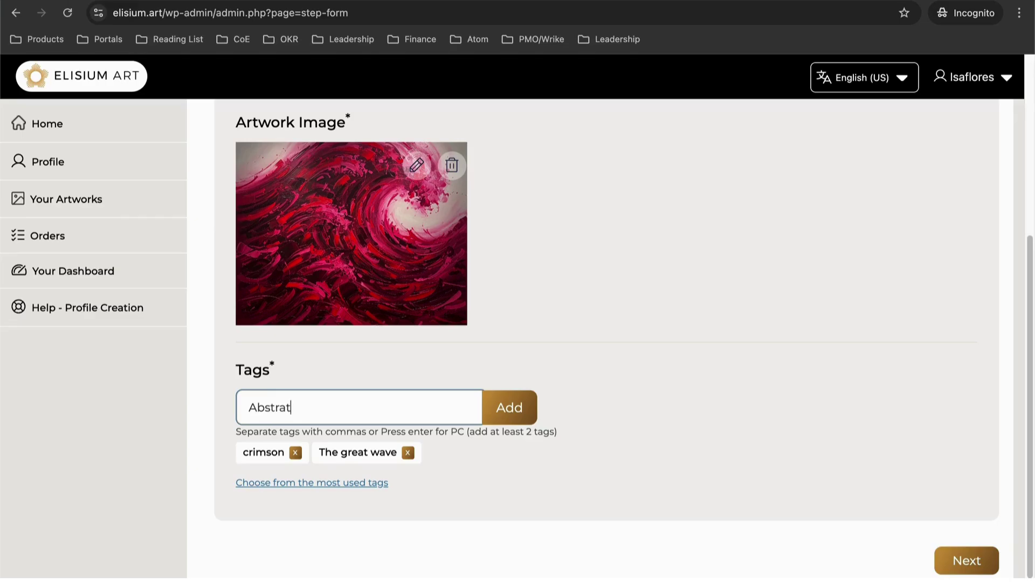
{"action": "key", "text": "BackSpace"}
{"action": "type", "text": "ct"}
{"action": "key", "text": "Return"}
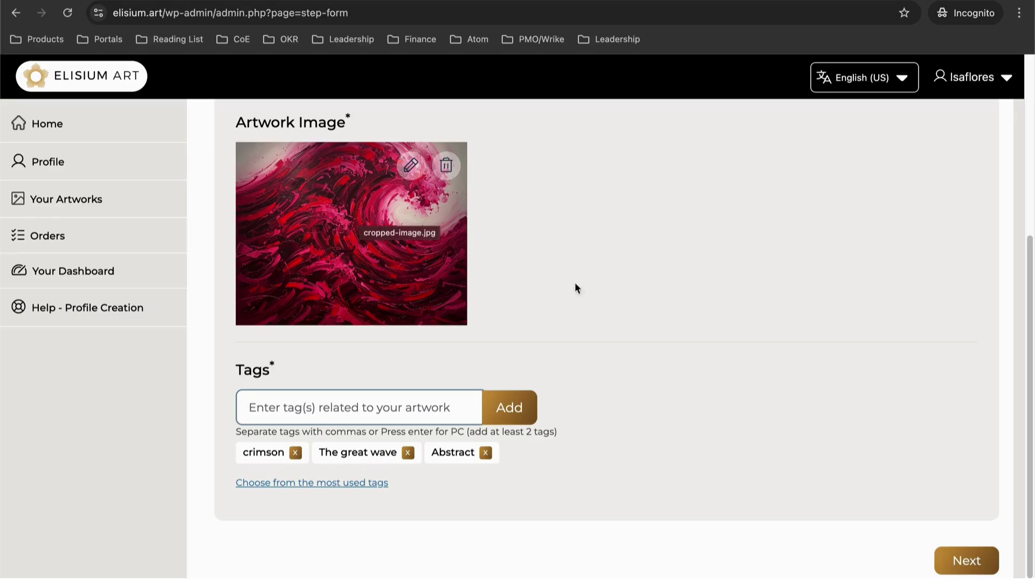
{"action": "left_click", "coordinate": [966, 561]}
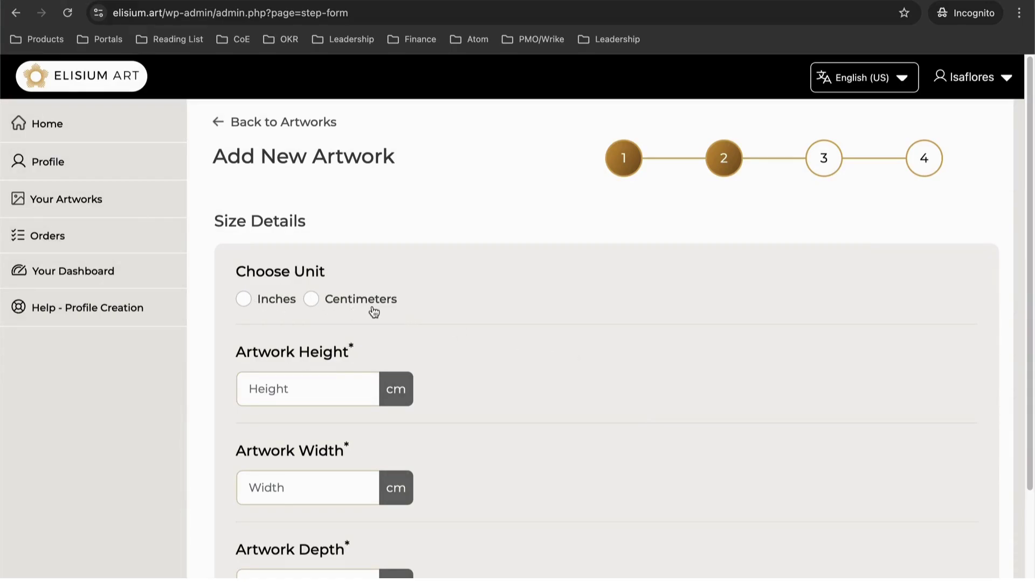
Set the artwork size in inches to height 48, width 48 and depth 1, and continue to the category details.
{"action": "left_click", "coordinate": [278, 308]}
{"action": "scroll", "coordinate": [568, 305], "scroll_direction": "down", "scroll_amount": 3}
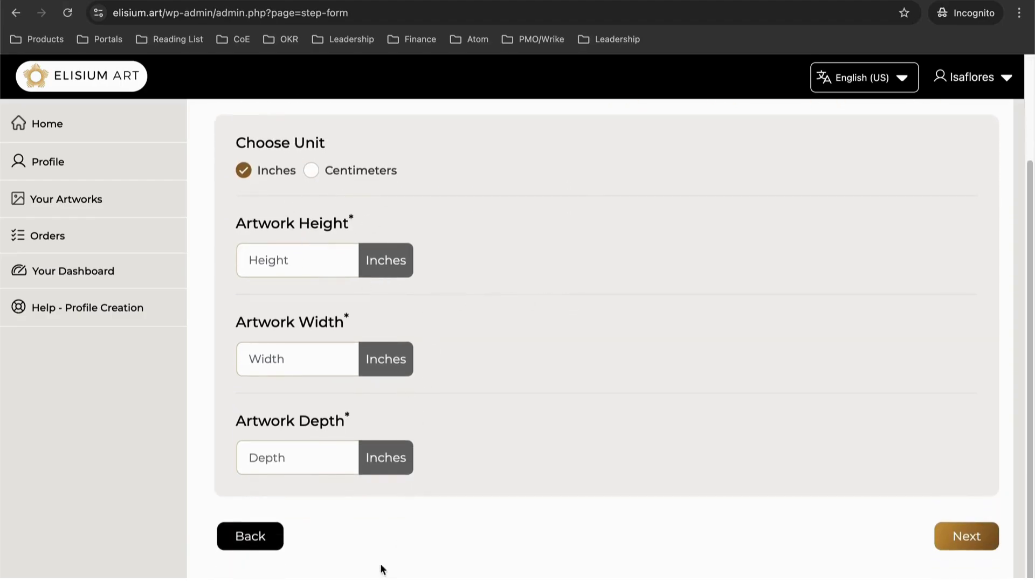
{"action": "left_click", "coordinate": [300, 264]}
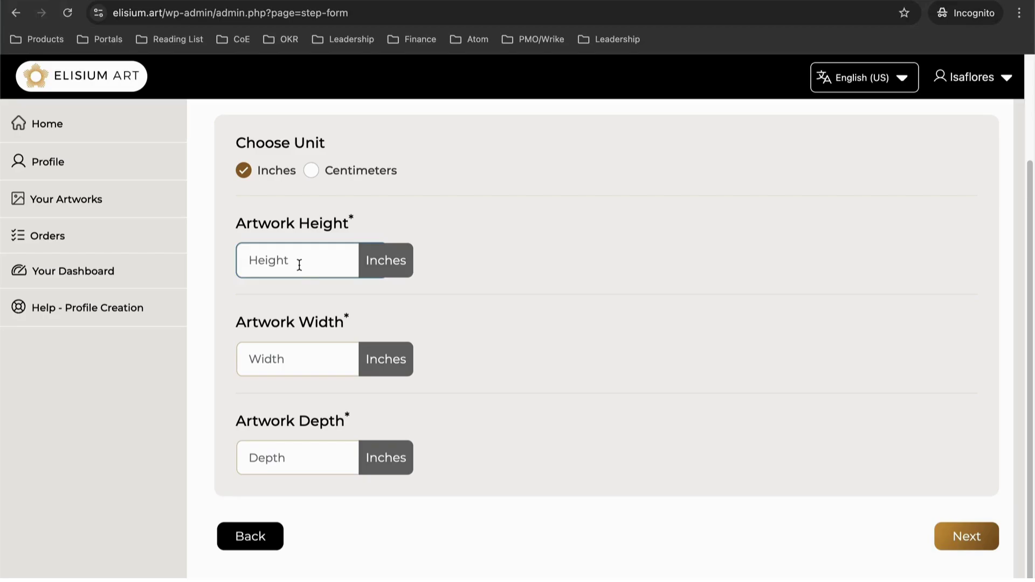
{"action": "type", "text": "48"}
{"action": "left_click", "coordinate": [297, 358]}
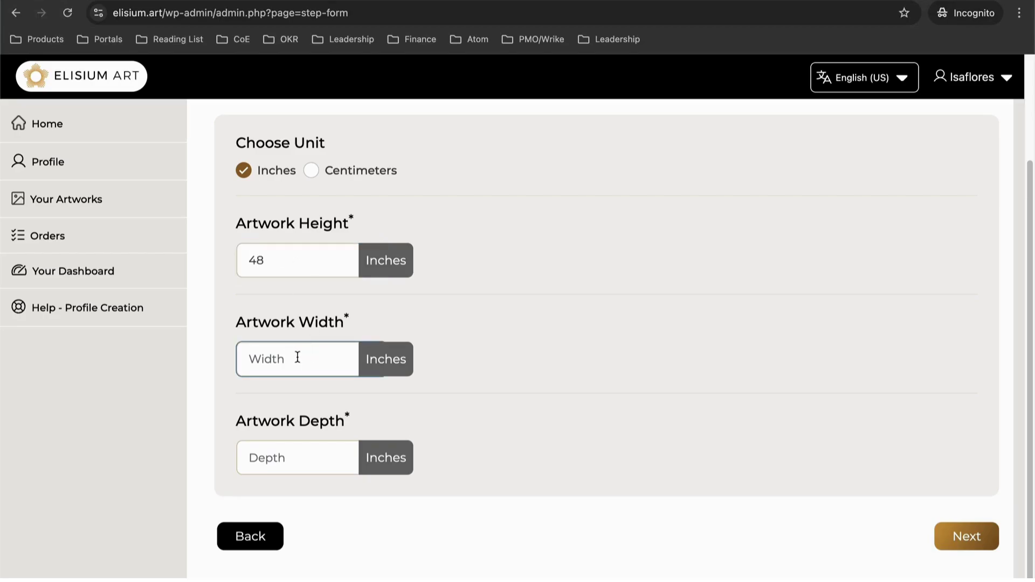
{"action": "type", "text": "48"}
{"action": "left_click", "coordinate": [309, 449]}
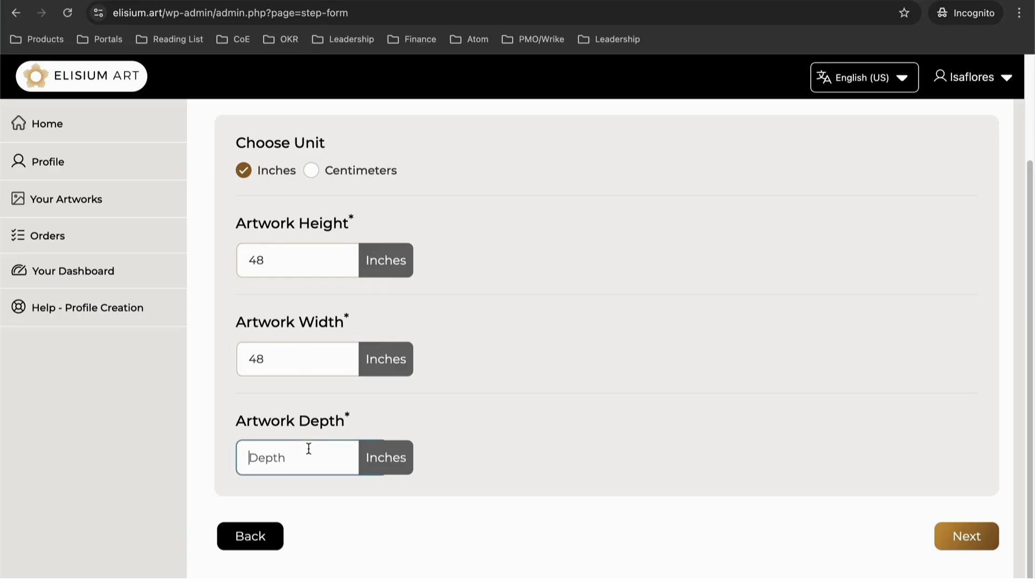
{"action": "type", "text": "1"}
{"action": "left_click", "coordinate": [965, 537]}
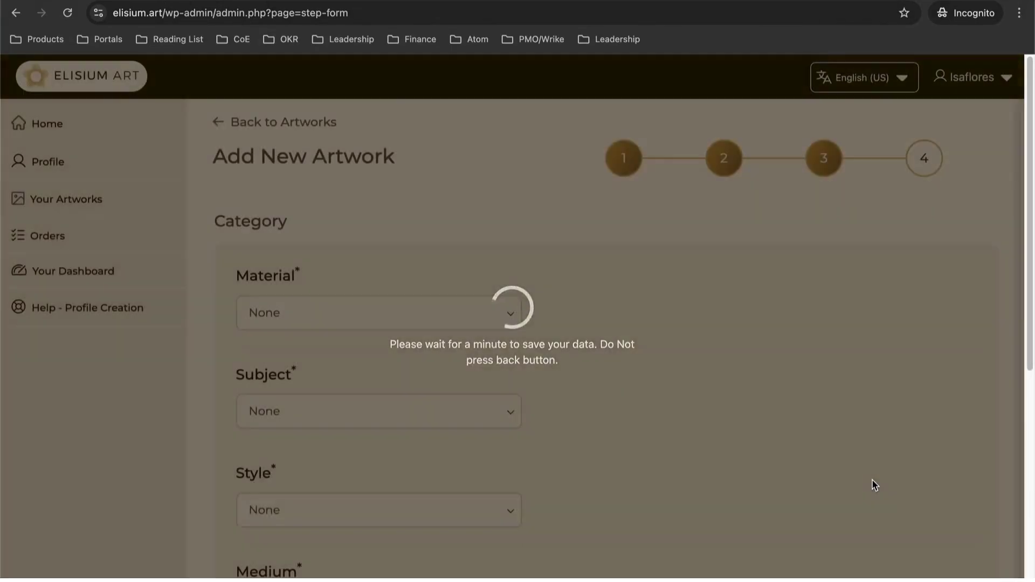
Set the artwork's material to Canvas and its subject to Geometry.
{"action": "left_click", "coordinate": [399, 318]}
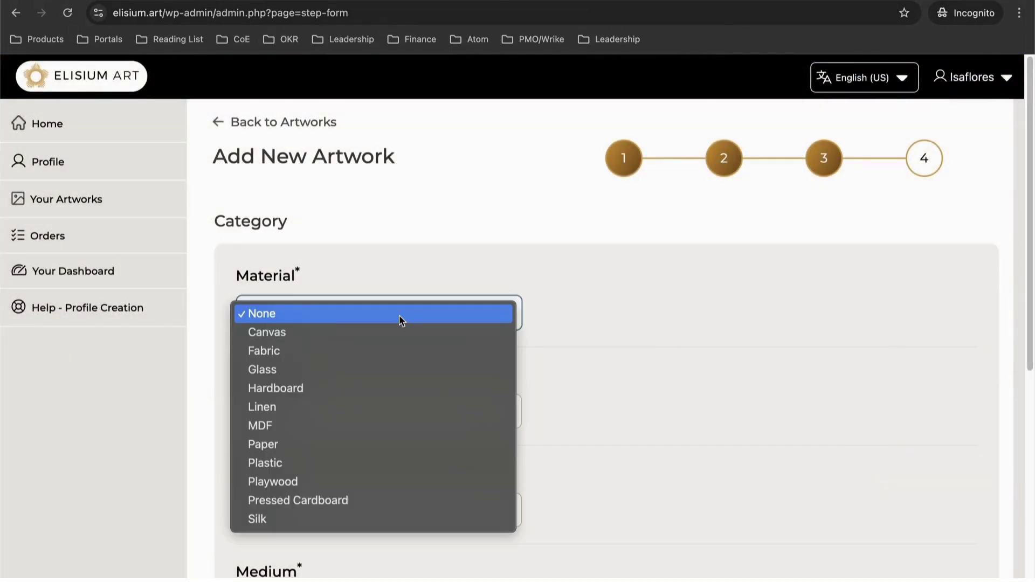
{"action": "left_click", "coordinate": [386, 333]}
{"action": "scroll", "coordinate": [615, 348], "scroll_direction": "down", "scroll_amount": 4}
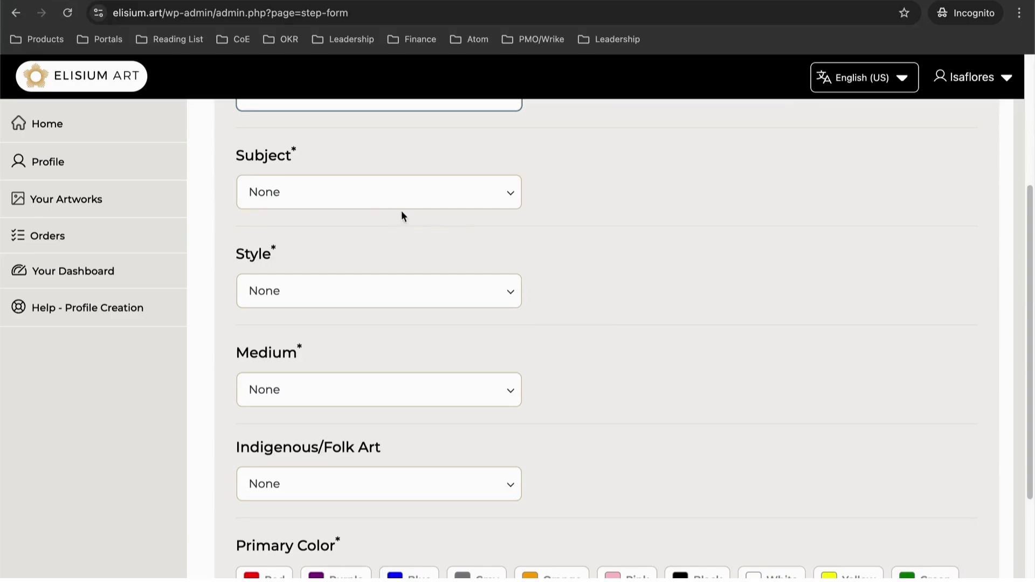
{"action": "left_click", "coordinate": [373, 193]}
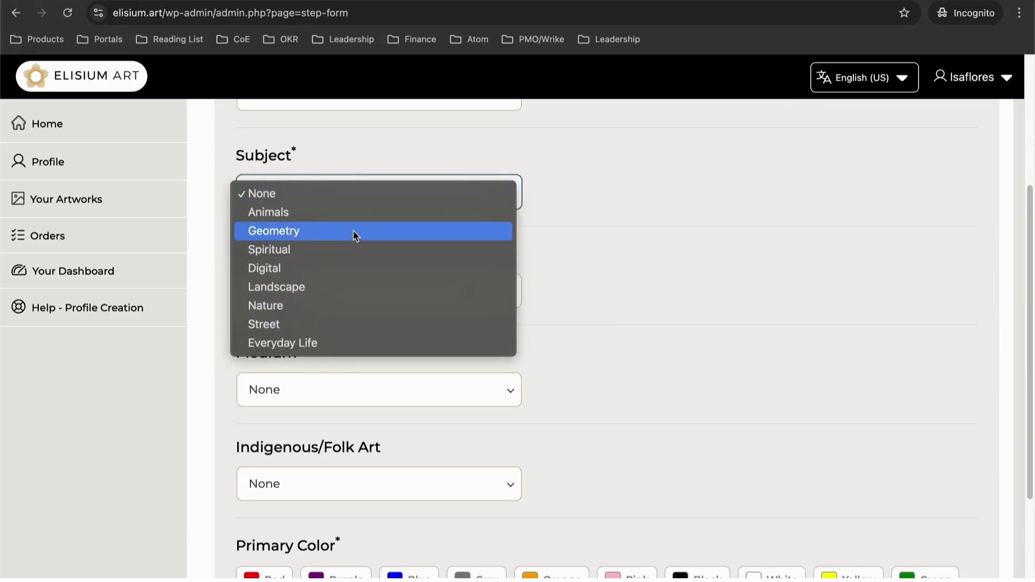
{"action": "left_click", "coordinate": [353, 231]}
{"action": "left_click", "coordinate": [371, 200]}
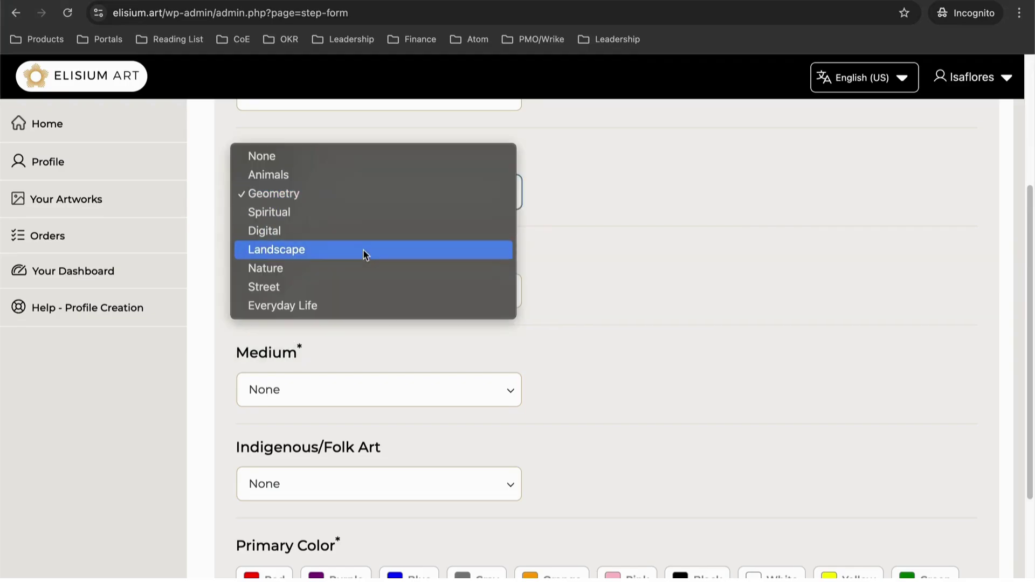
{"action": "left_click", "coordinate": [334, 193]}
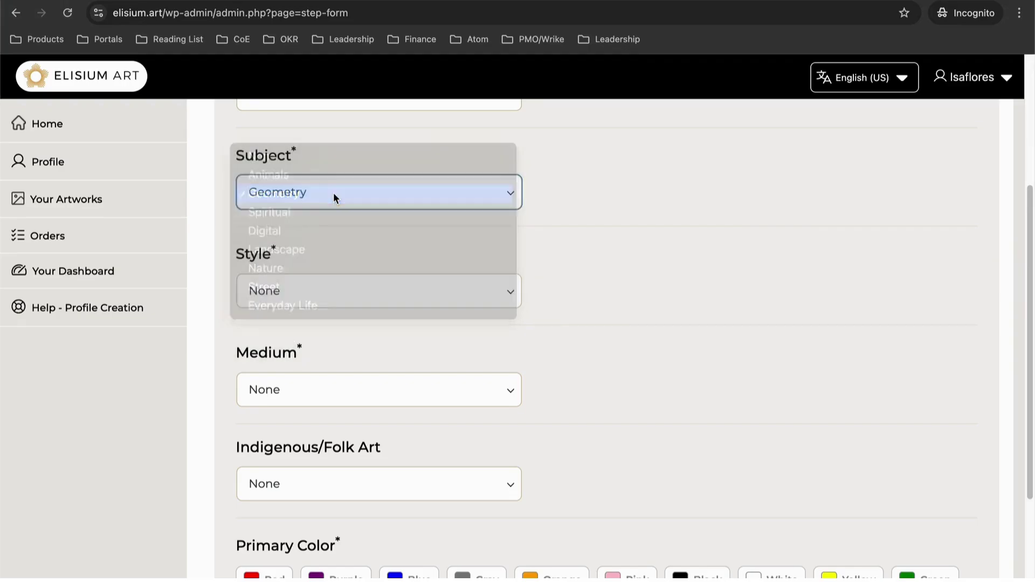
Set the artwork's style to Abstract and its medium to Oil.
{"action": "scroll", "coordinate": [393, 254], "scroll_direction": "down", "scroll_amount": 2}
{"action": "left_click", "coordinate": [351, 226]}
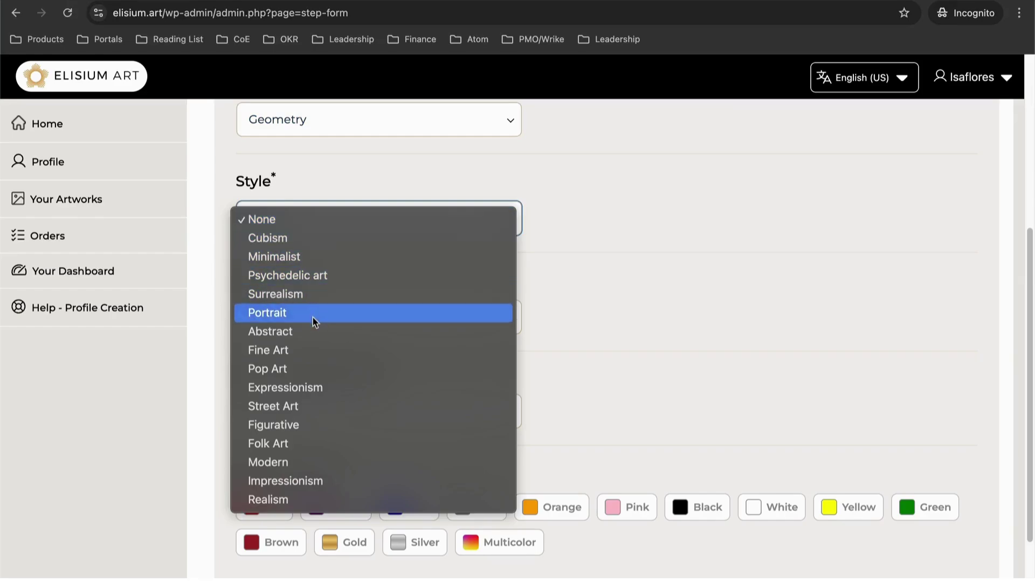
{"action": "left_click", "coordinate": [309, 331]}
{"action": "scroll", "coordinate": [426, 253], "scroll_direction": "down", "scroll_amount": 2}
{"action": "left_click", "coordinate": [381, 237]}
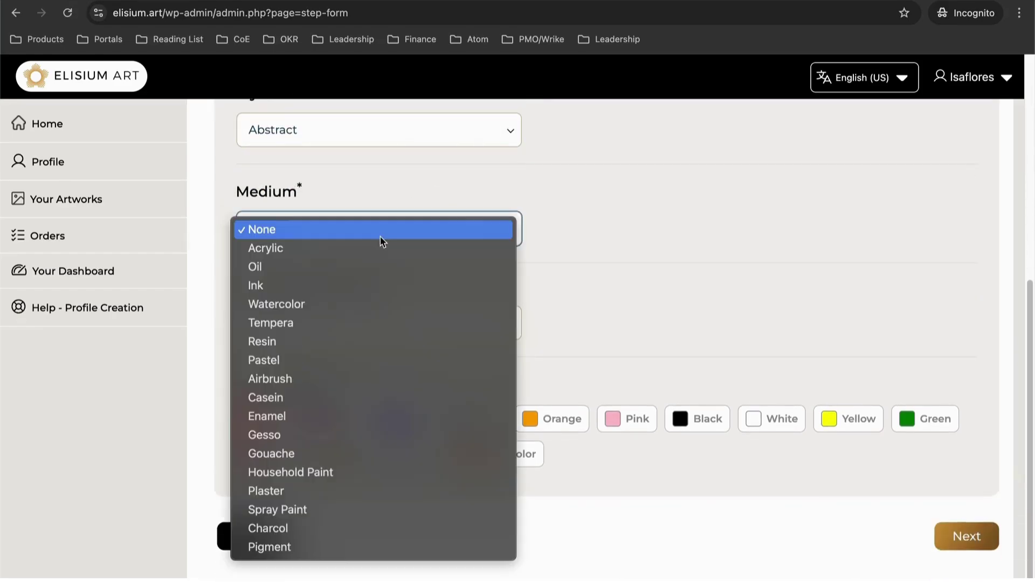
{"action": "left_click", "coordinate": [364, 267]}
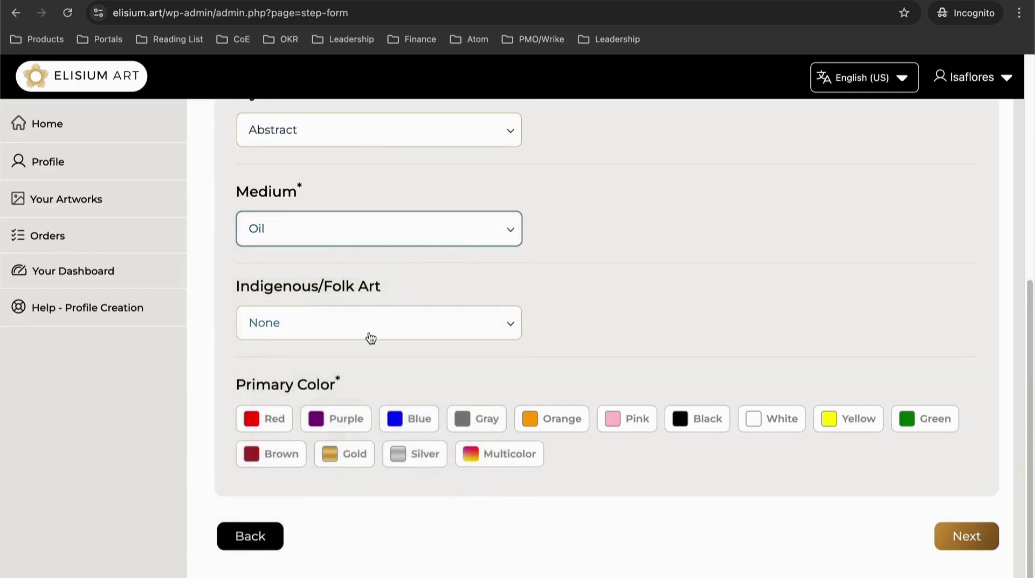
Leave Indigenous/Folk Art at None, set the primary color to Red, and continue to the price and shipment details.
{"action": "left_click", "coordinate": [365, 325]}
{"action": "left_click", "coordinate": [364, 324]}
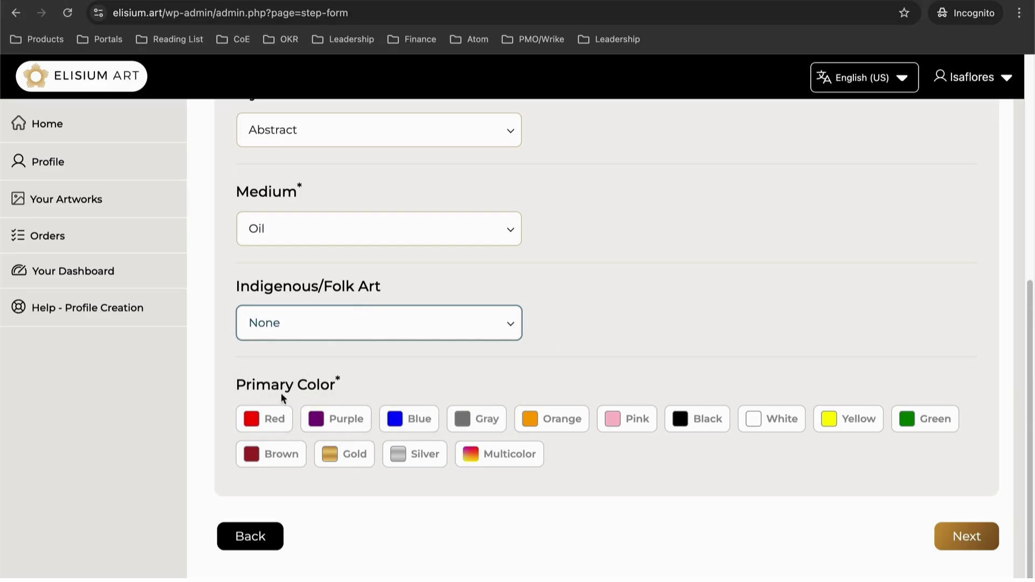
{"action": "left_click", "coordinate": [272, 424]}
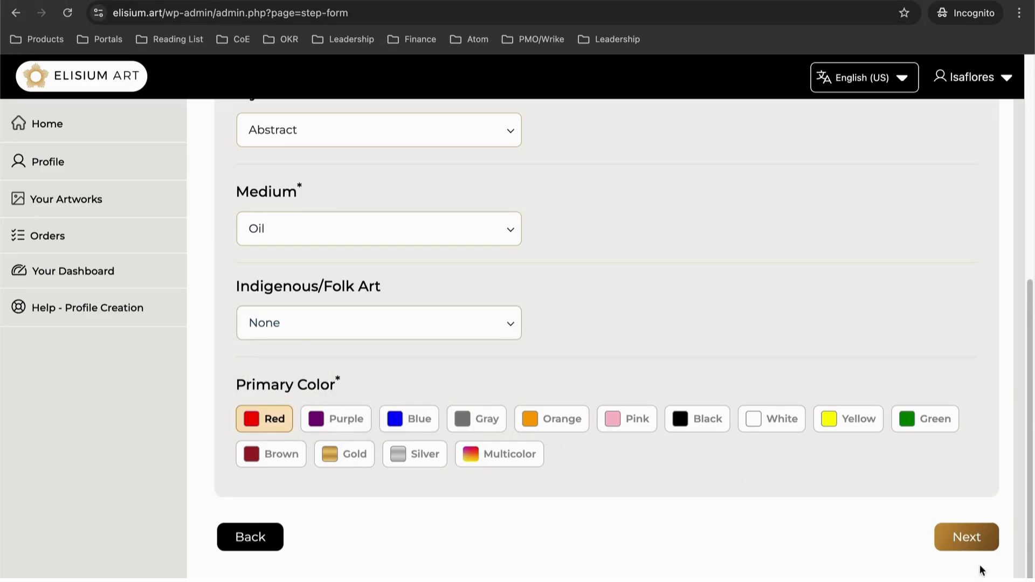
{"action": "left_click", "coordinate": [956, 537]}
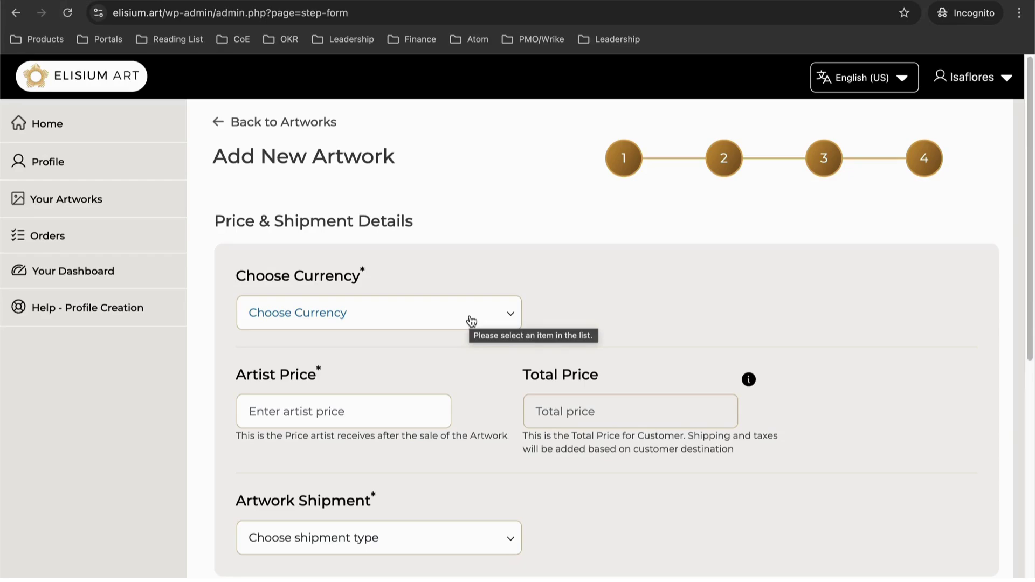
Set the artwork's currency to United States Dollar (USD) and the artist price to 500.
{"action": "left_click", "coordinate": [472, 321]}
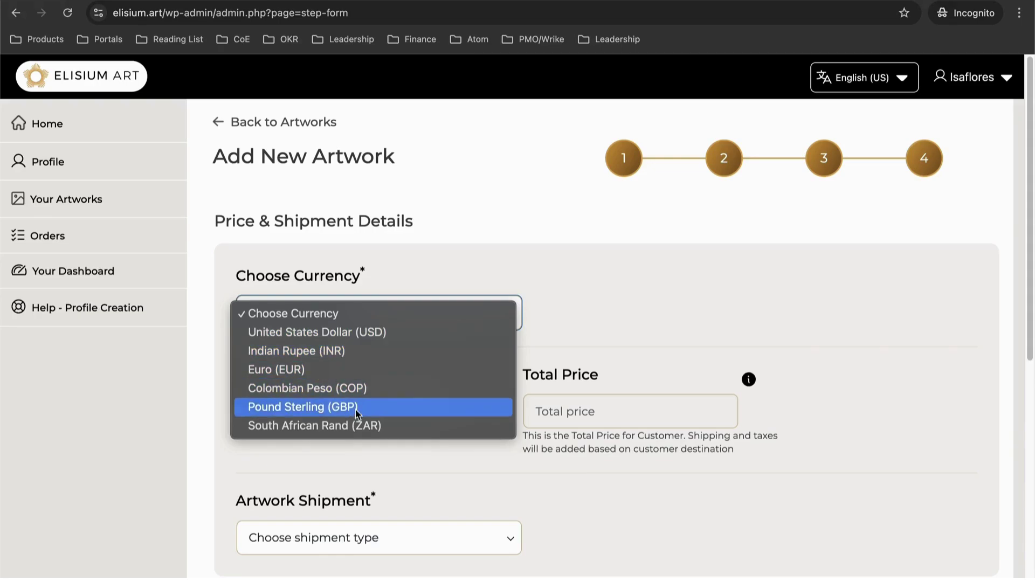
{"action": "left_click", "coordinate": [355, 331]}
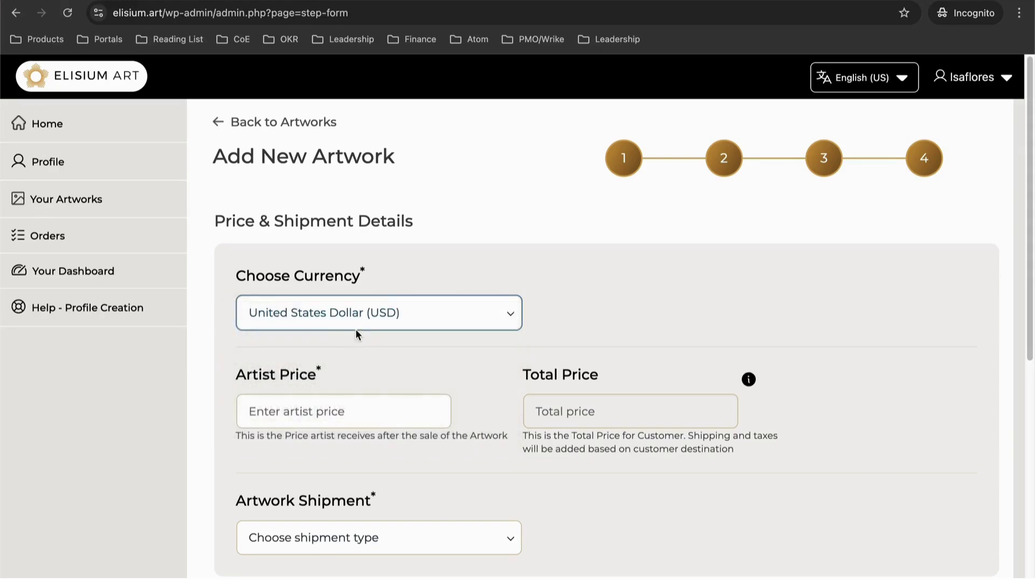
{"action": "scroll", "coordinate": [378, 329], "scroll_direction": "down", "scroll_amount": 2}
{"action": "left_click", "coordinate": [340, 325]}
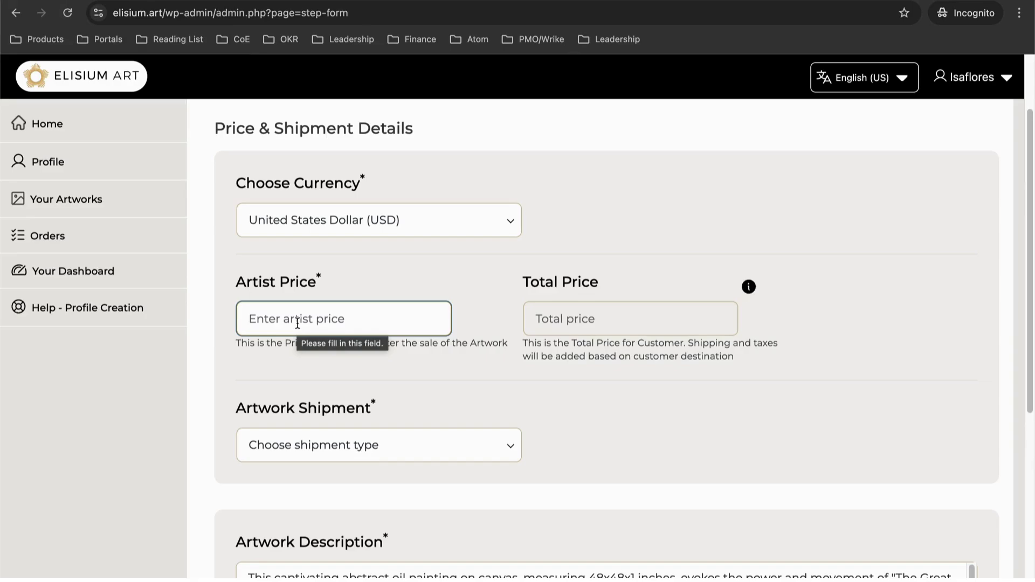
{"action": "type", "text": "500"}
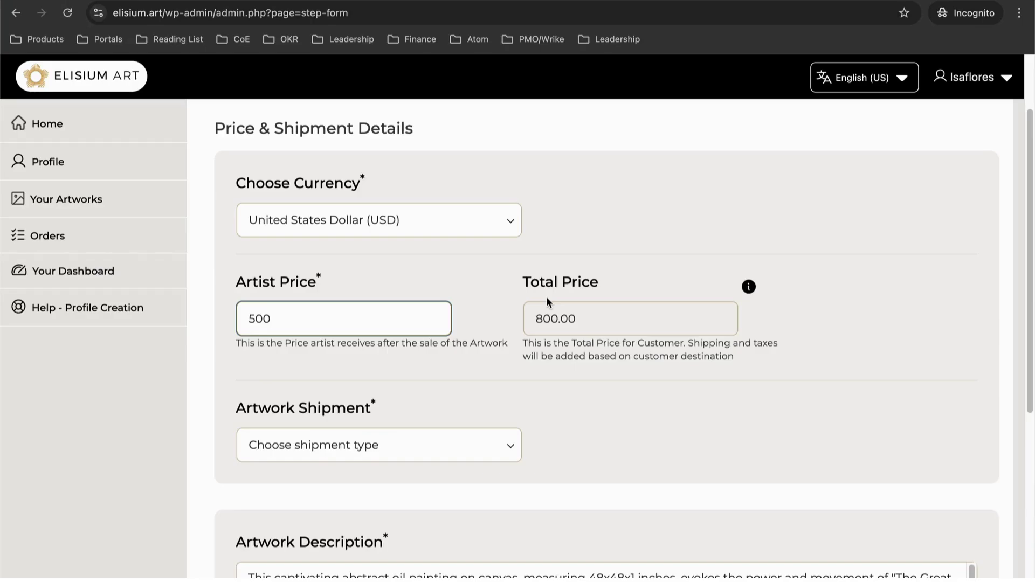
Set the artwork shipment type to In a tube.
{"action": "scroll", "coordinate": [546, 300], "scroll_direction": "down", "scroll_amount": 3}
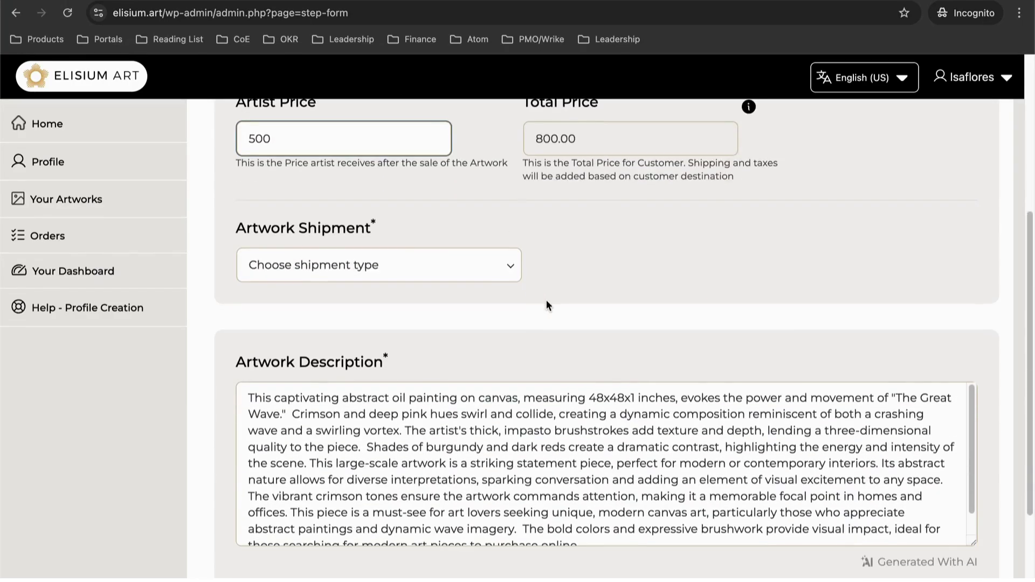
{"action": "left_click", "coordinate": [484, 280]}
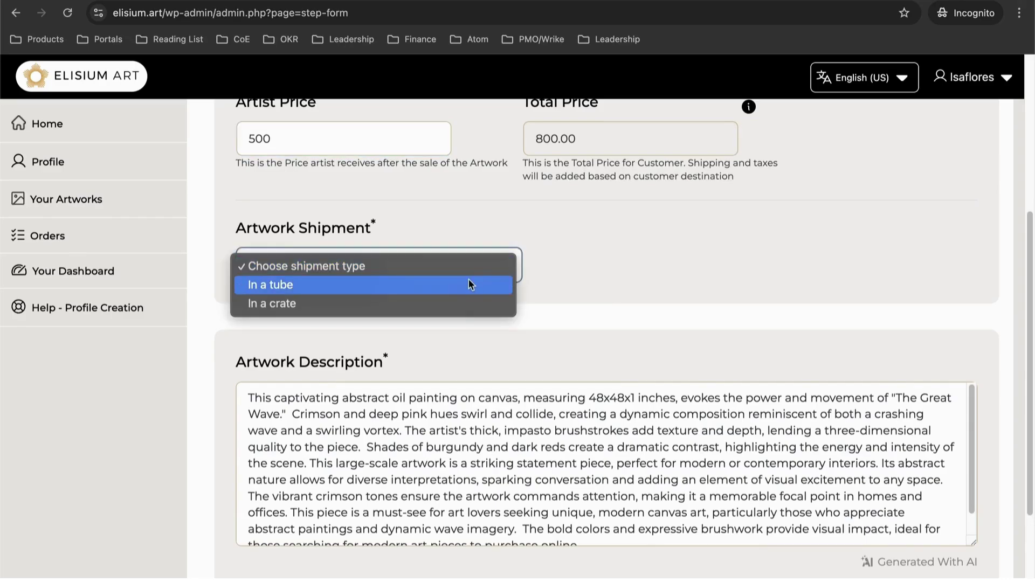
{"action": "left_click", "coordinate": [470, 284]}
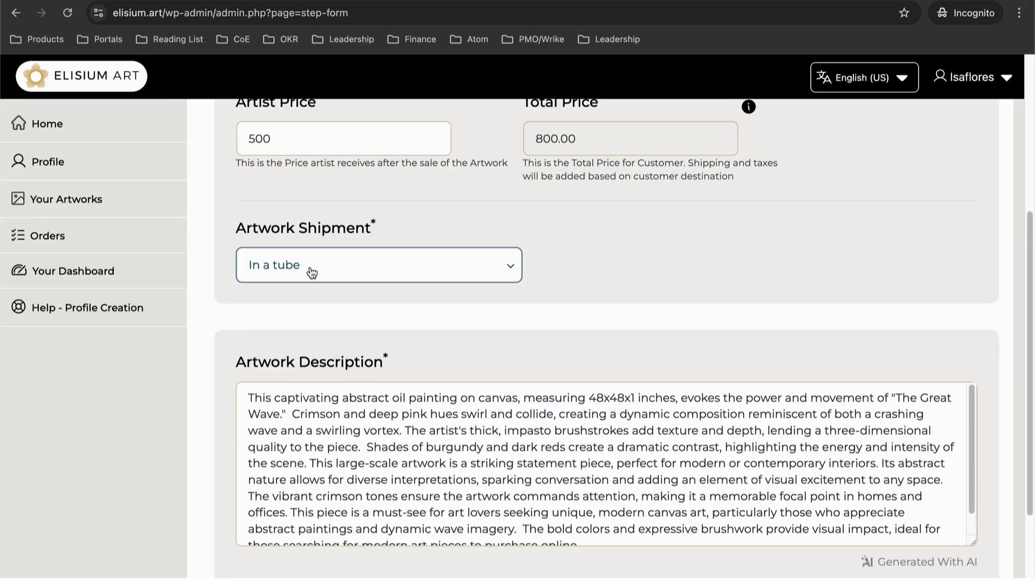
Review the AI-generated artwork description and publish the artwork, returning to the artist's artworks list.
{"action": "scroll", "coordinate": [603, 261], "scroll_direction": "down", "scroll_amount": 2}
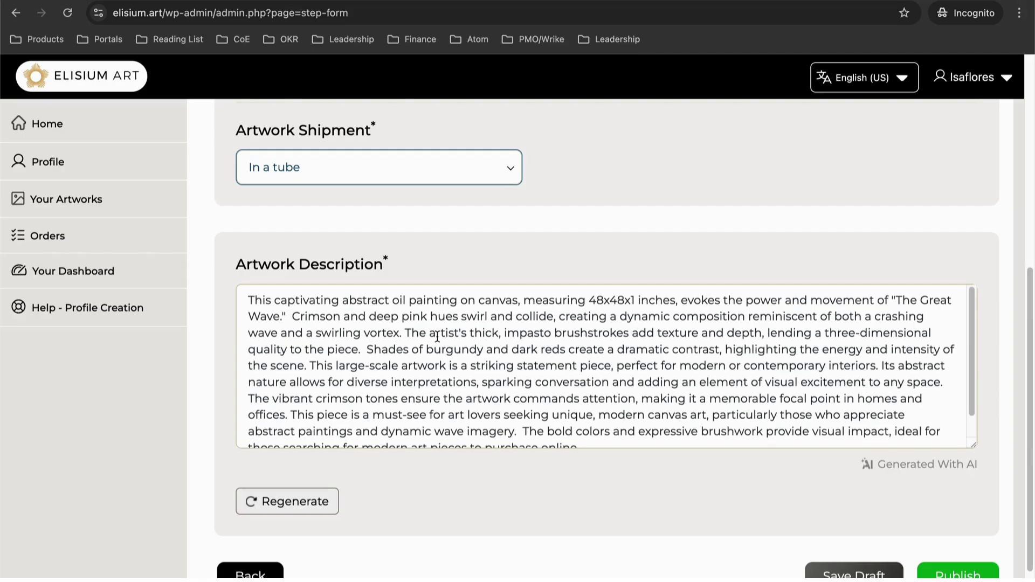
{"action": "scroll", "coordinate": [437, 337], "scroll_direction": "down", "scroll_amount": 1}
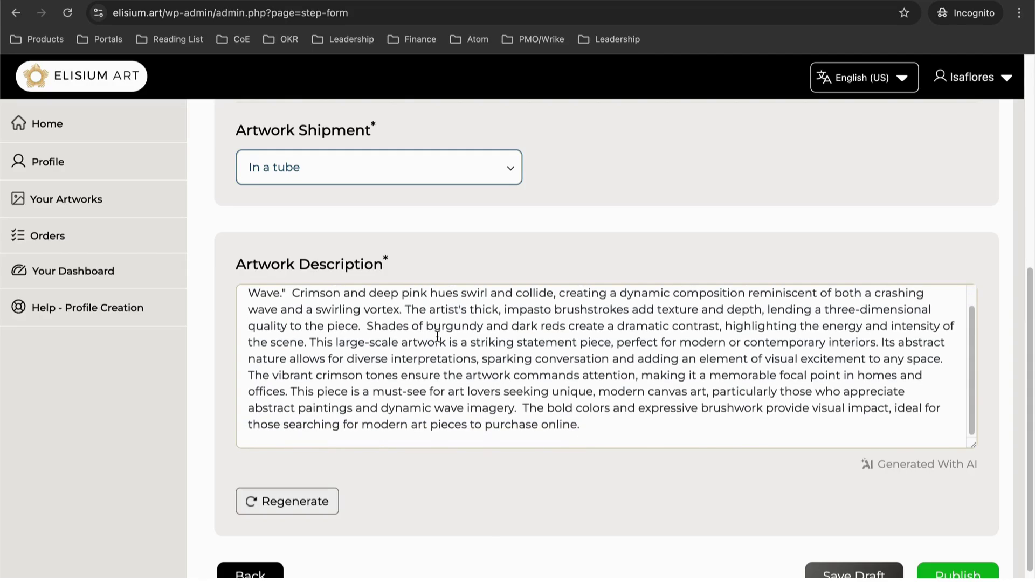
{"action": "scroll", "coordinate": [437, 337], "scroll_direction": "up", "scroll_amount": 1}
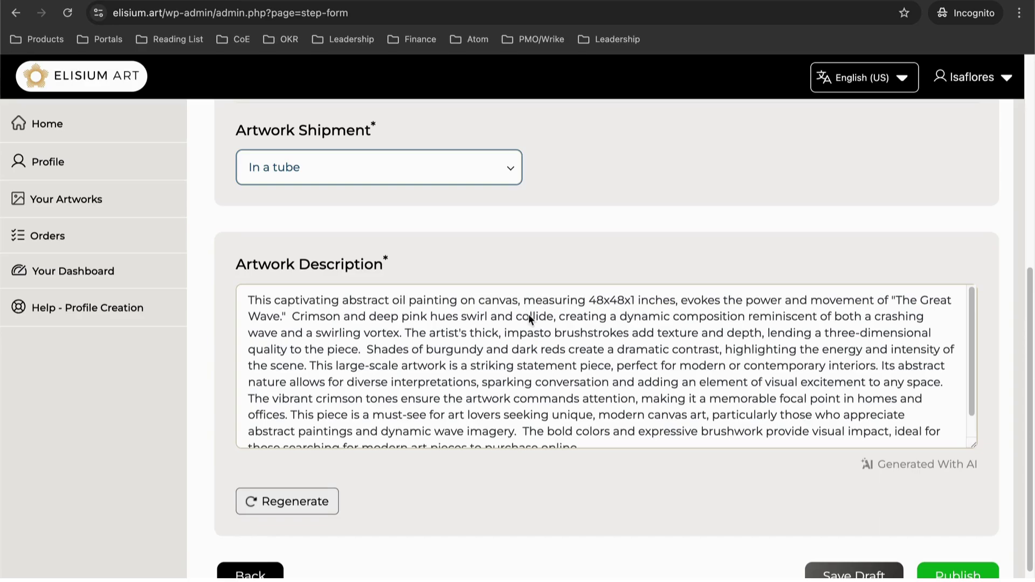
{"action": "scroll", "coordinate": [528, 318], "scroll_direction": "down", "scroll_amount": 1}
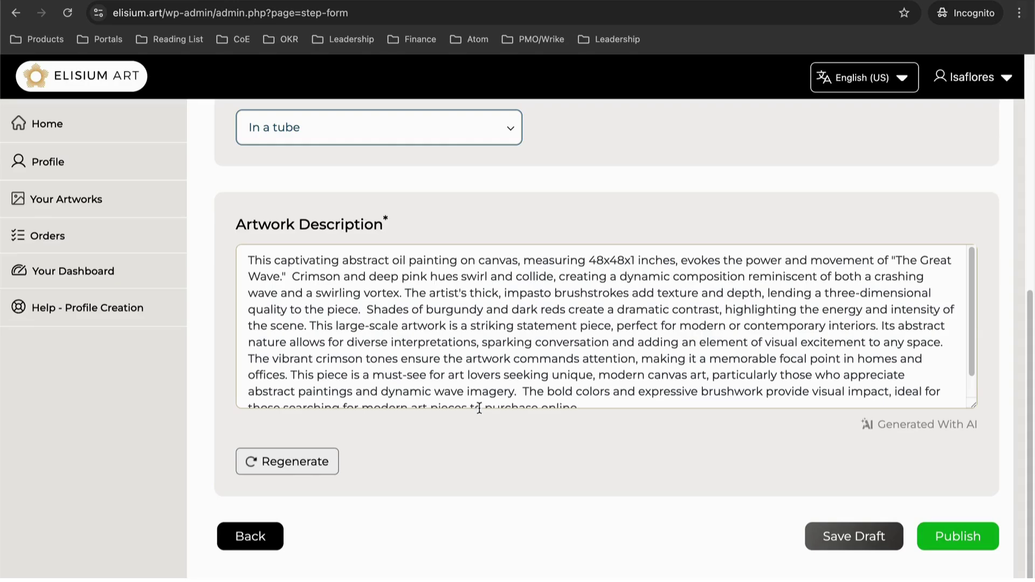
{"action": "left_click", "coordinate": [946, 547]}
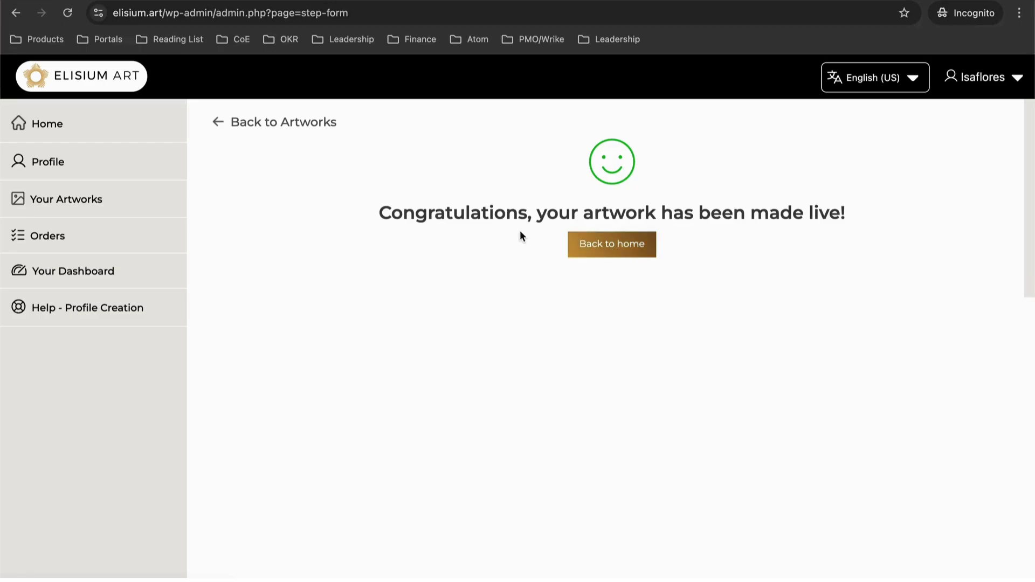
{"action": "left_click", "coordinate": [103, 200]}
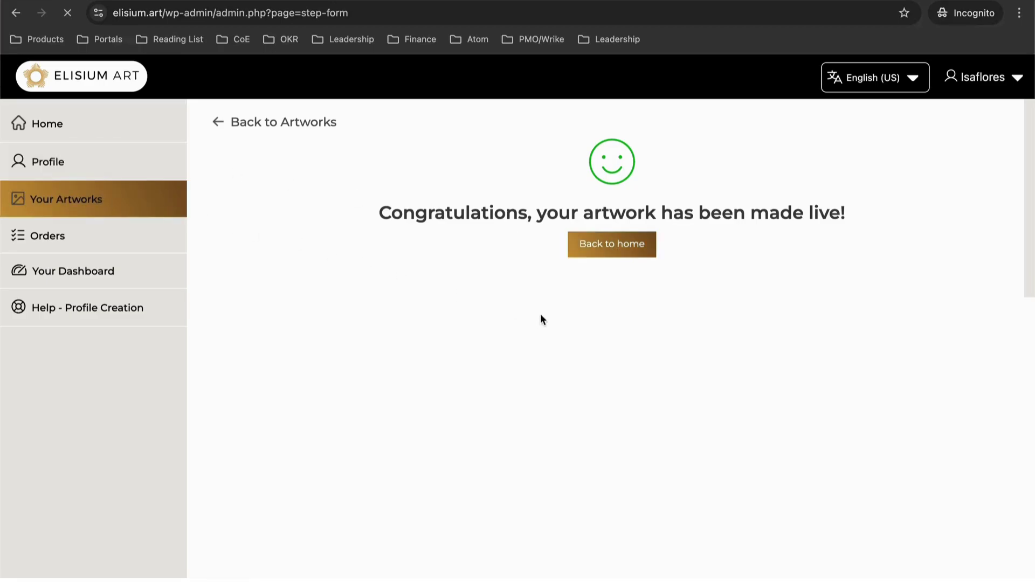